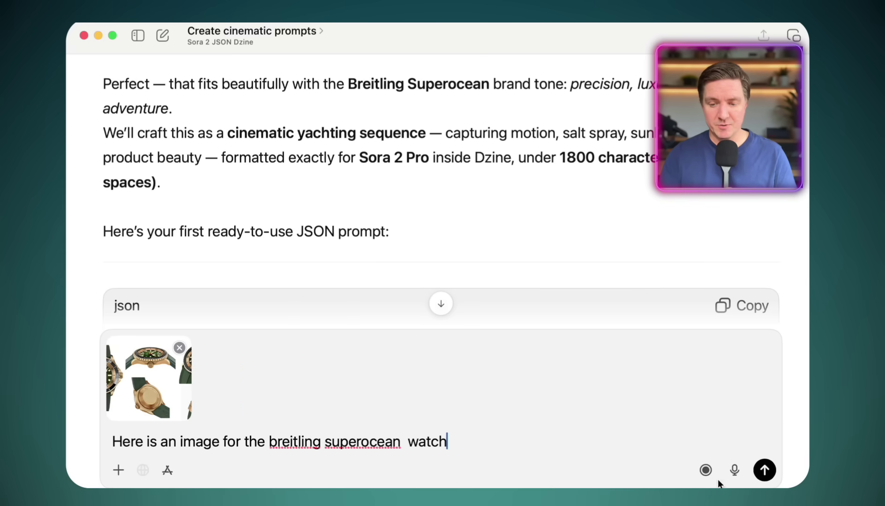
- Submit the Breitling Superocean watch image with its message, and review the earlier yachting-scene request and first JSON prompt
left_click(764, 470)
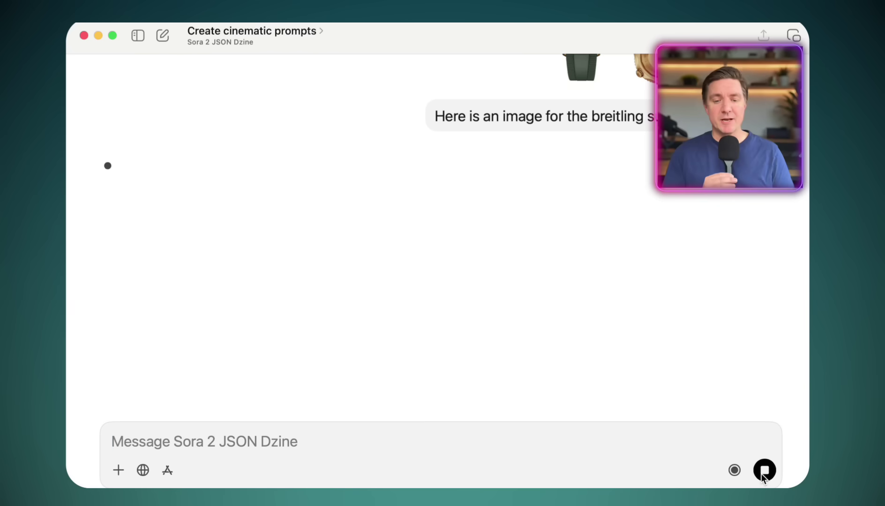
scroll(740, 340, "up", 10)
scroll(730, 264, "up", 5)
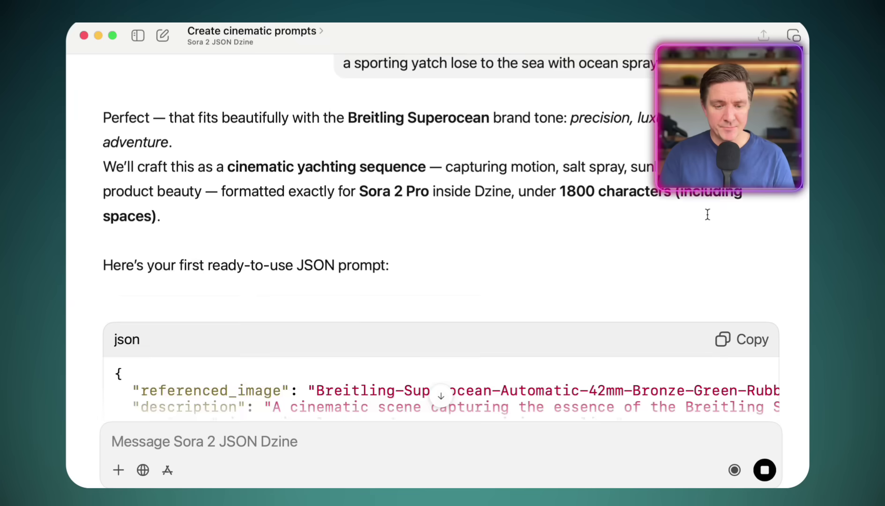
scroll(707, 215, "up", 8)
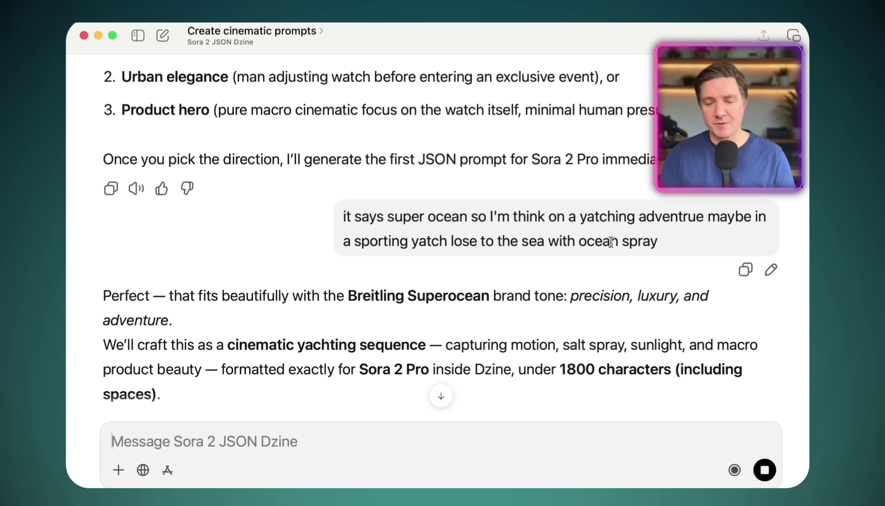
mouse_move(639, 240)
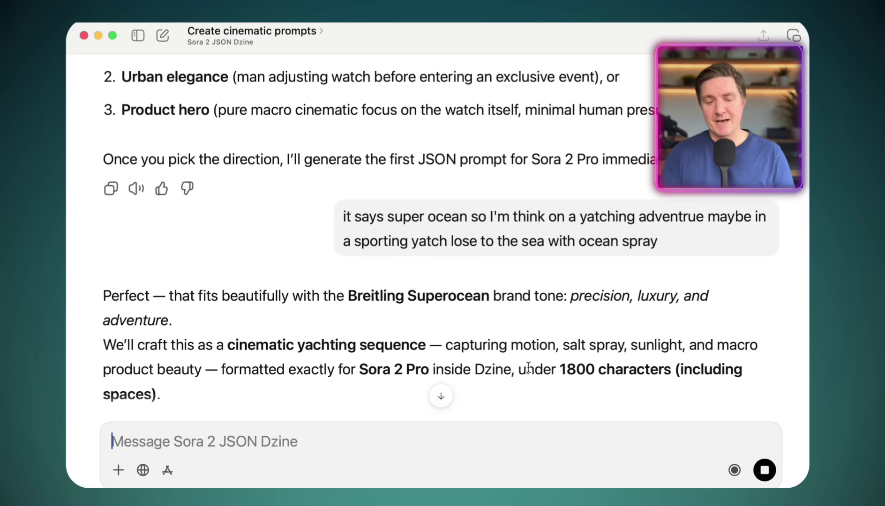
scroll(529, 366, "down", 2)
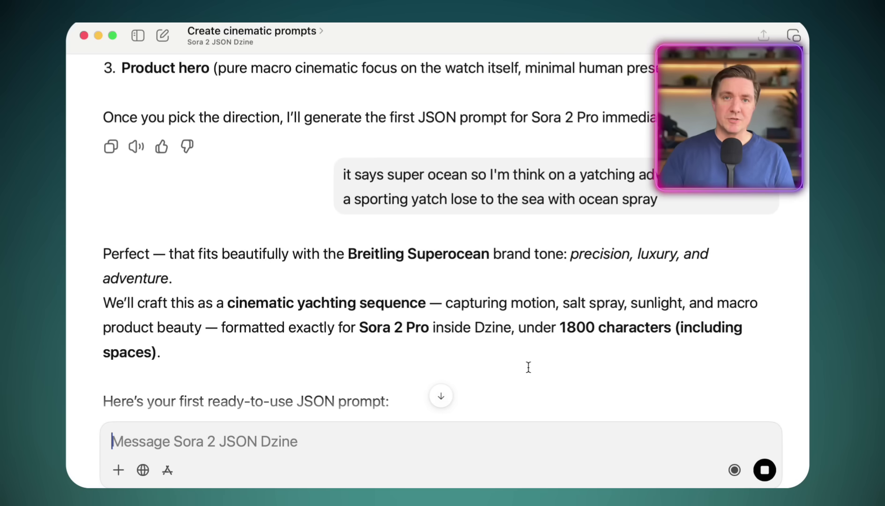
scroll(528, 367, "down", 5)
scroll(528, 368, "down", 15)
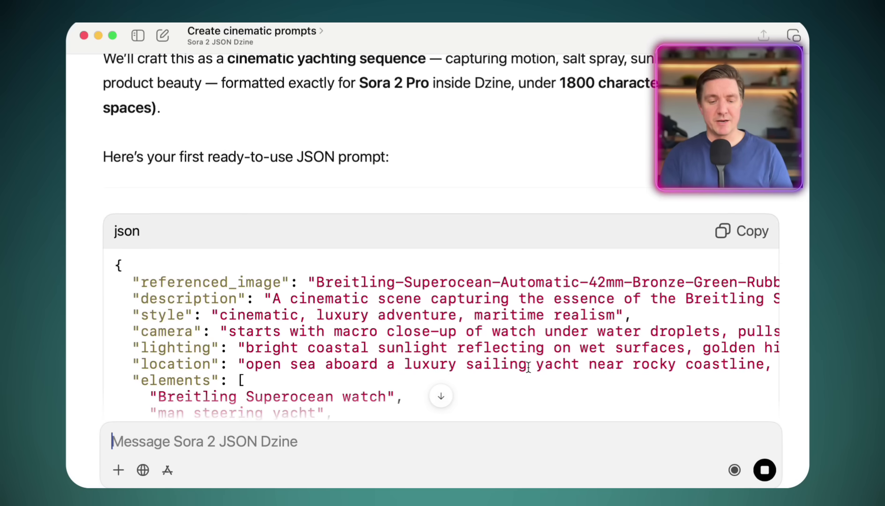
- Read the full description line of the new JSON prompt that references Breitling Superocean Combo.jpg
scroll(528, 367, "down", 2)
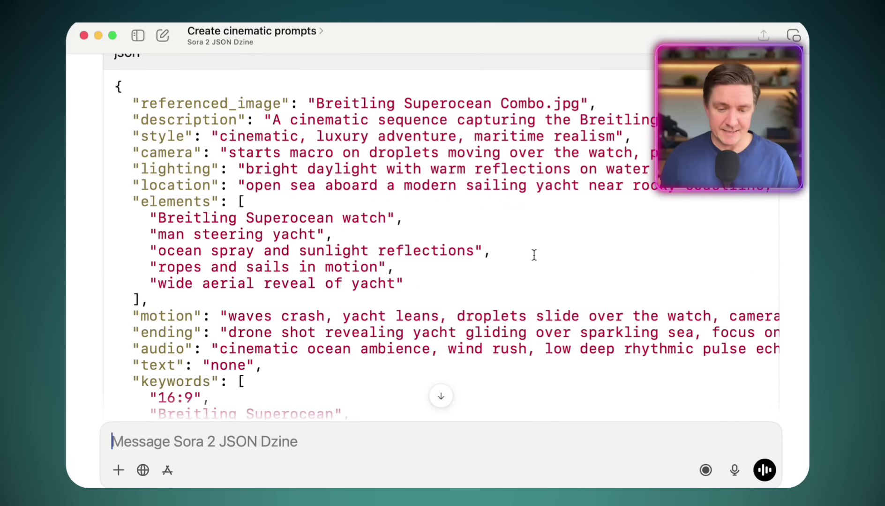
scroll(621, 163, "right", 5)
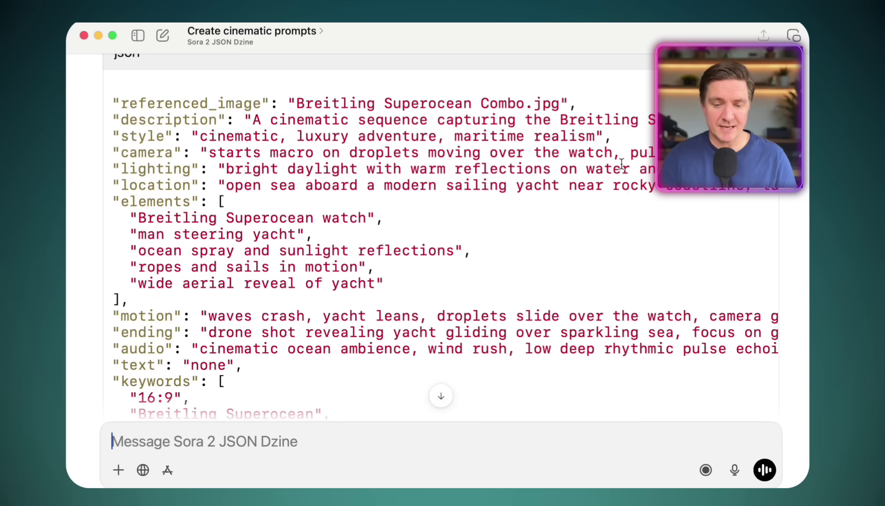
scroll(621, 163, "right", 10)
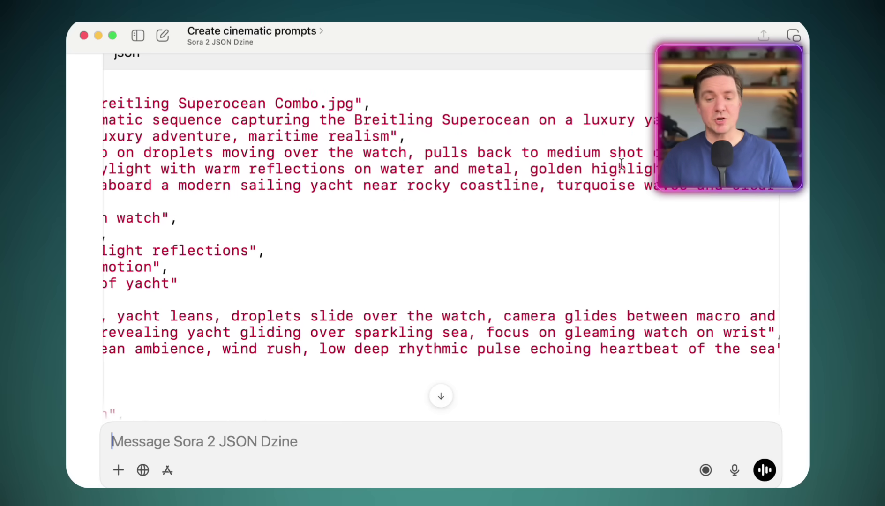
scroll(621, 163, "right", 15)
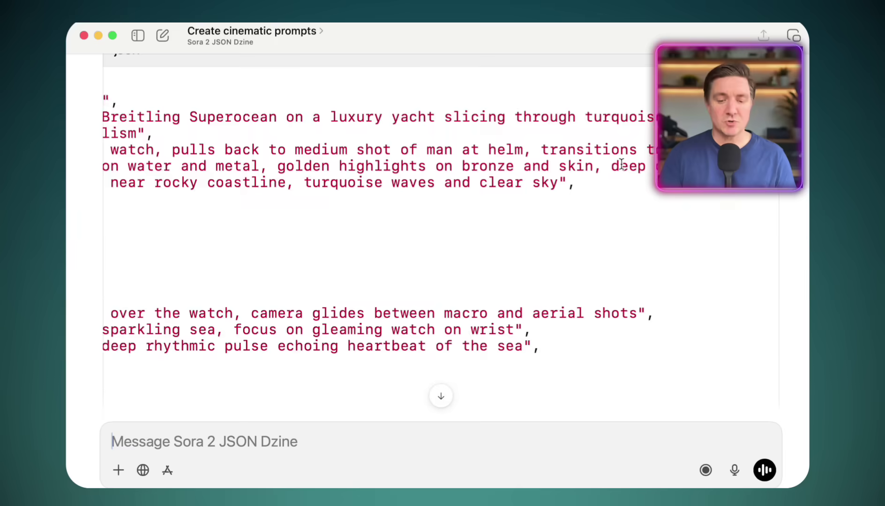
scroll(621, 163, "right", 10)
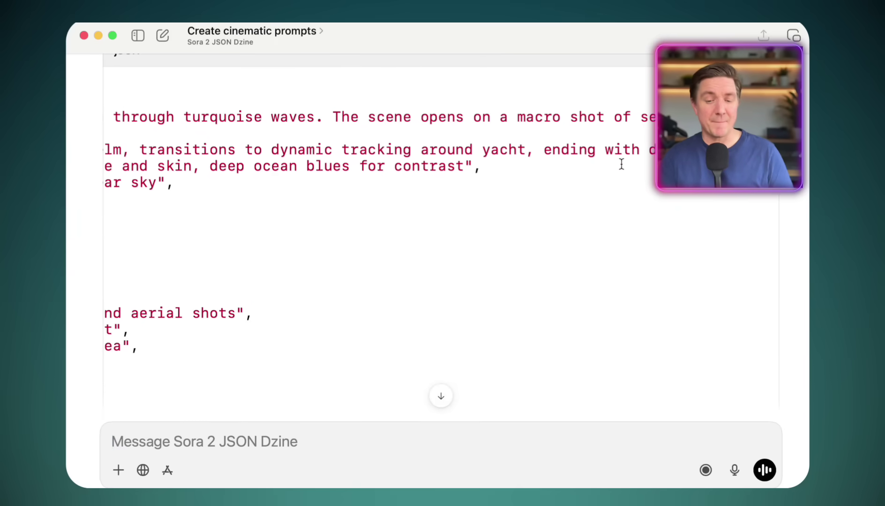
scroll(621, 163, "right", 8)
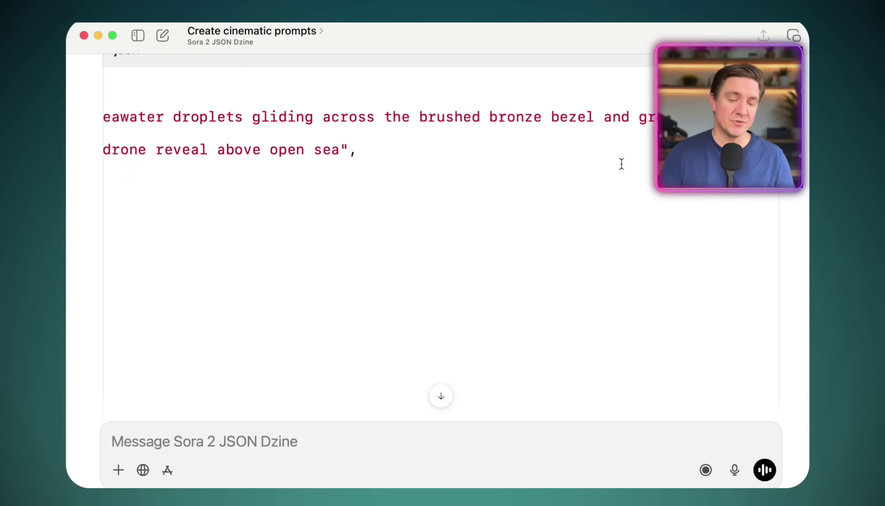
scroll(621, 164, "right", 6)
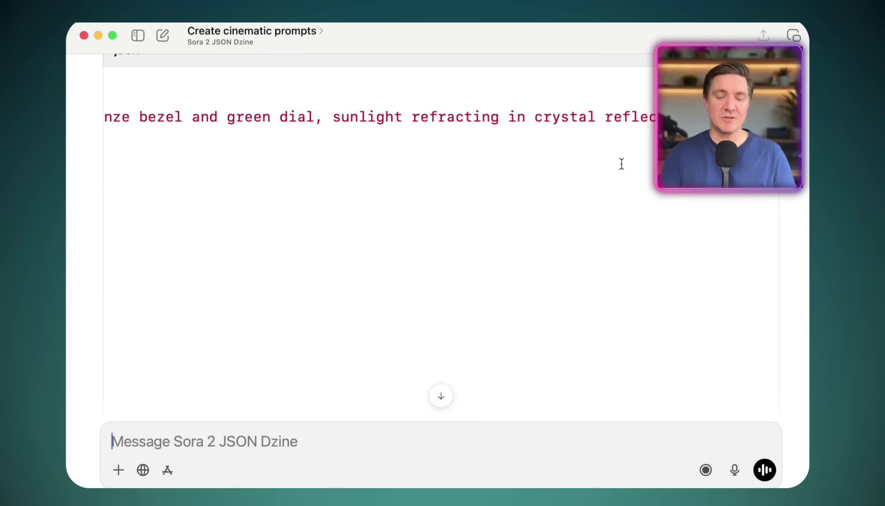
scroll(621, 163, "right", 8)
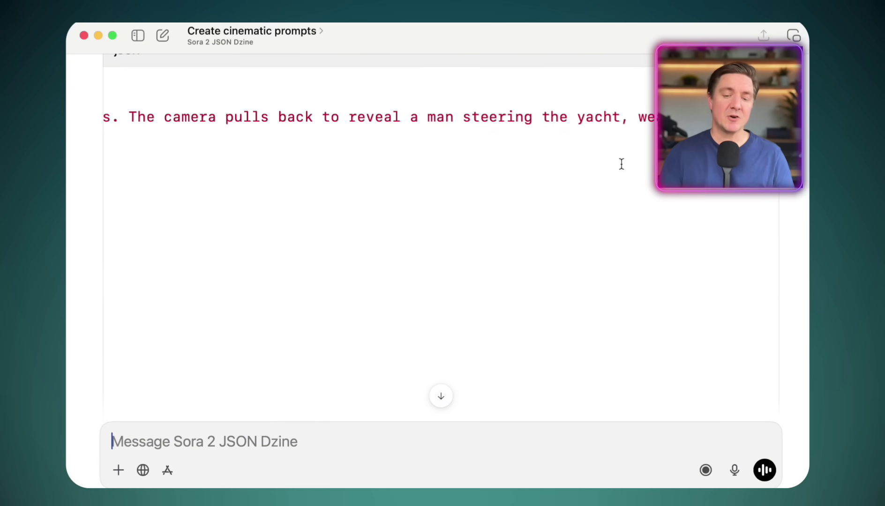
scroll(621, 163, "right", 8)
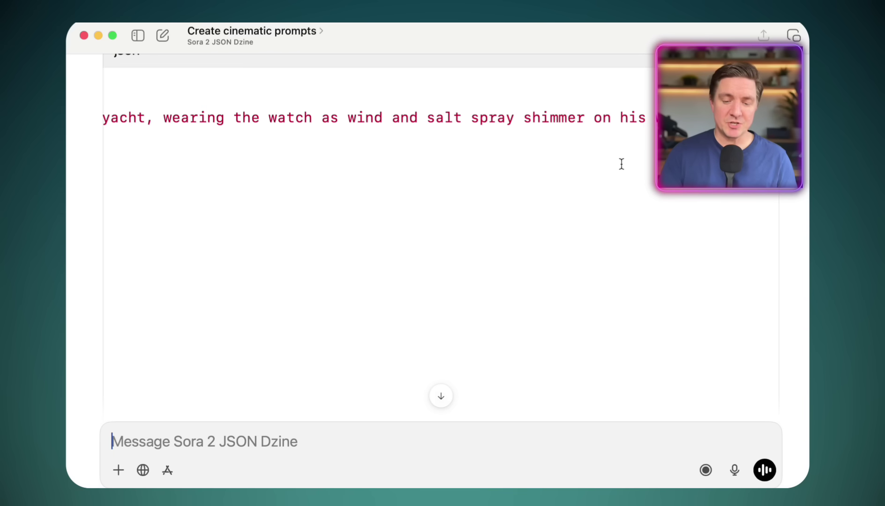
scroll(621, 164, "left", 20)
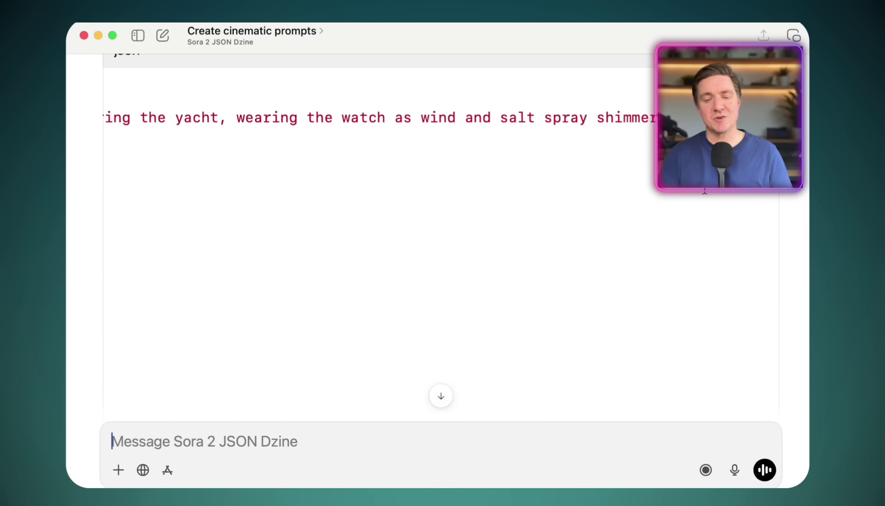
scroll(513, 280, "left", 20)
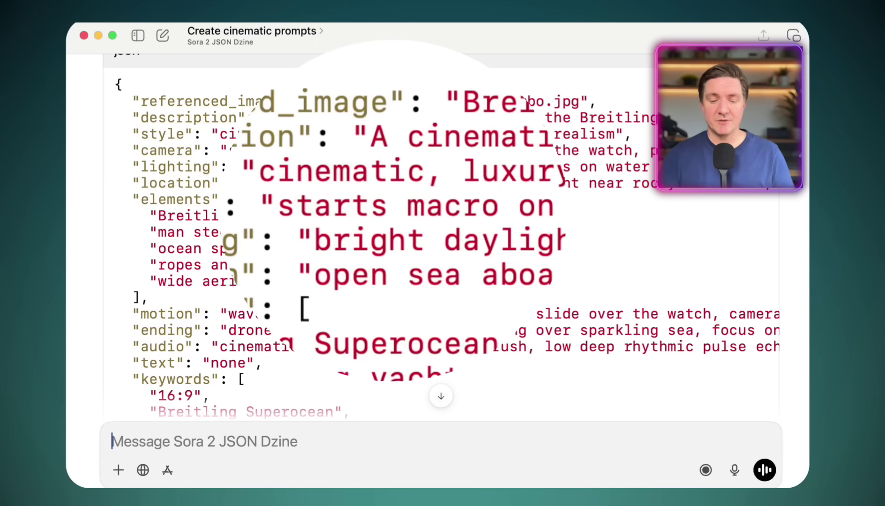
- Examine the new JSON prompt's elements, motion, ending, audio and keywords, plus the character count and duration notes below it
scroll(422, 235, "right", 5)
scroll(421, 234, "left", 5)
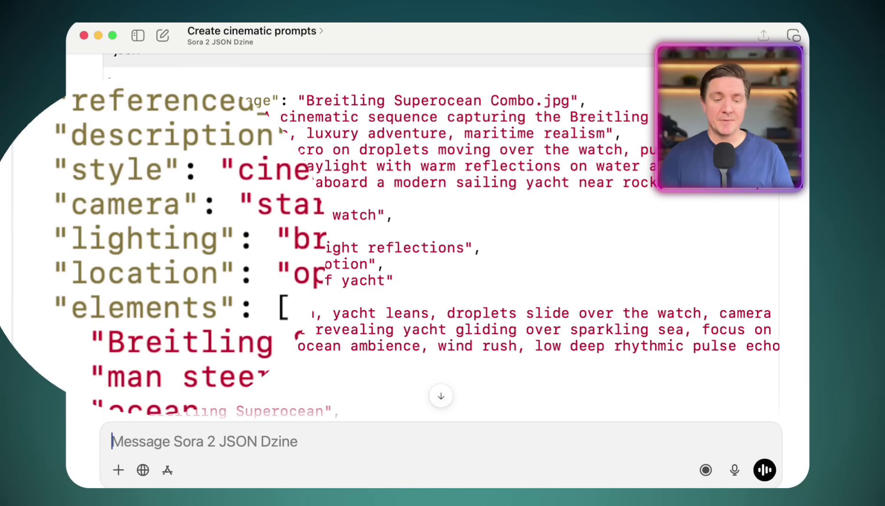
scroll(383, 255, "down", 4)
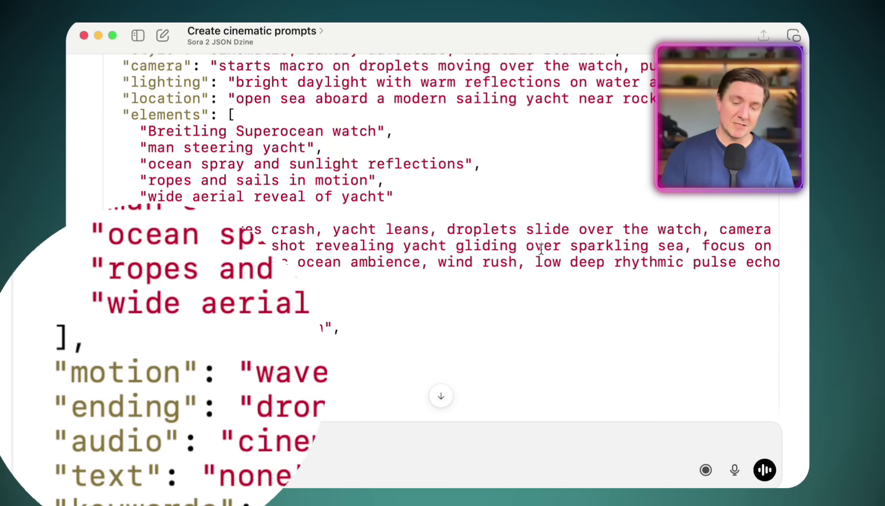
scroll(629, 253, "right", 5)
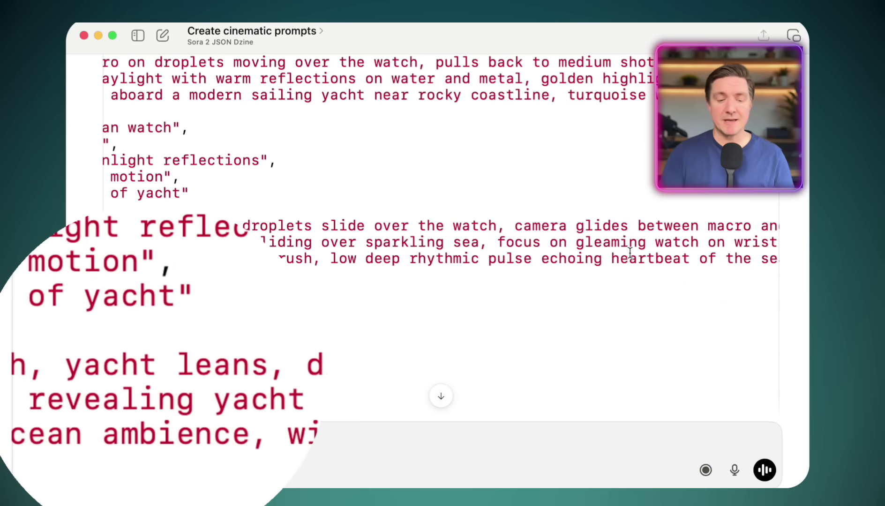
scroll(422, 282, "left", 5)
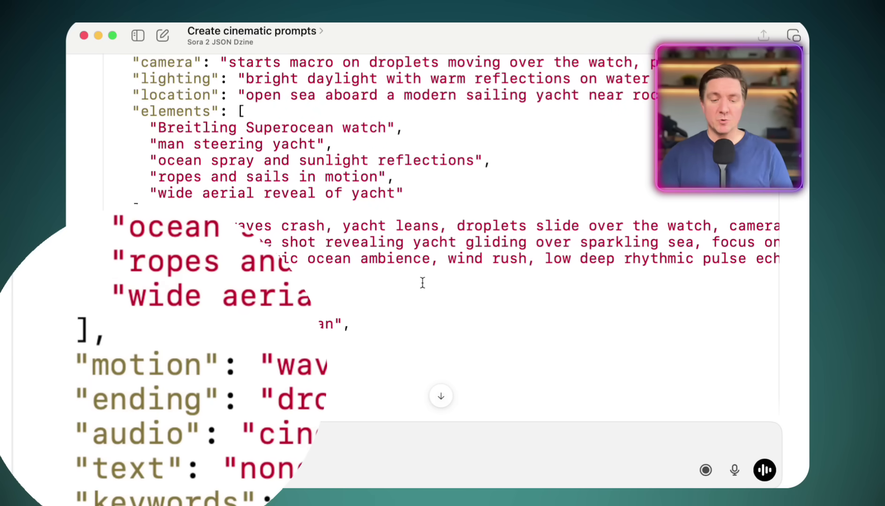
scroll(492, 263, "right", 5)
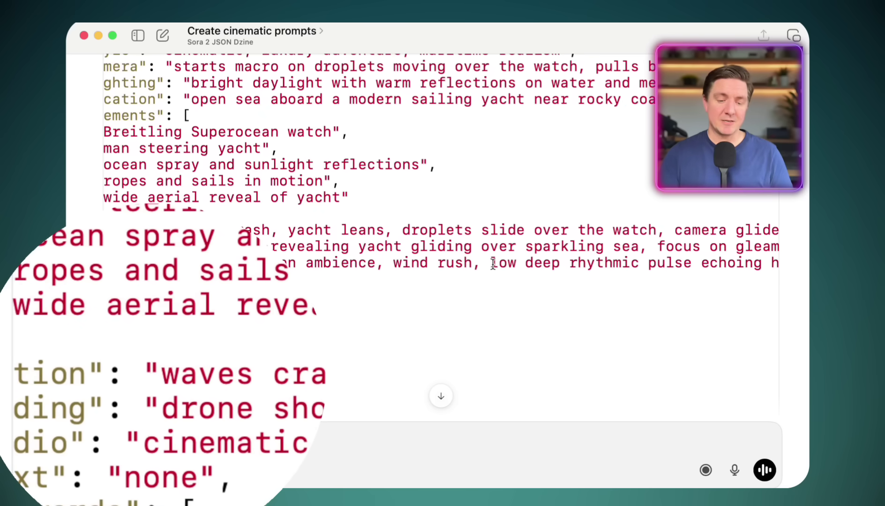
scroll(492, 264, "right", 4)
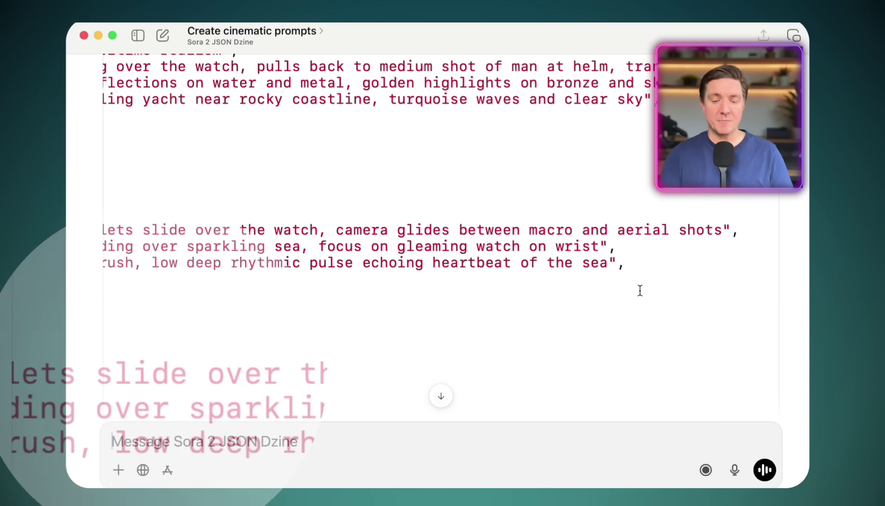
scroll(638, 290, "left", 8)
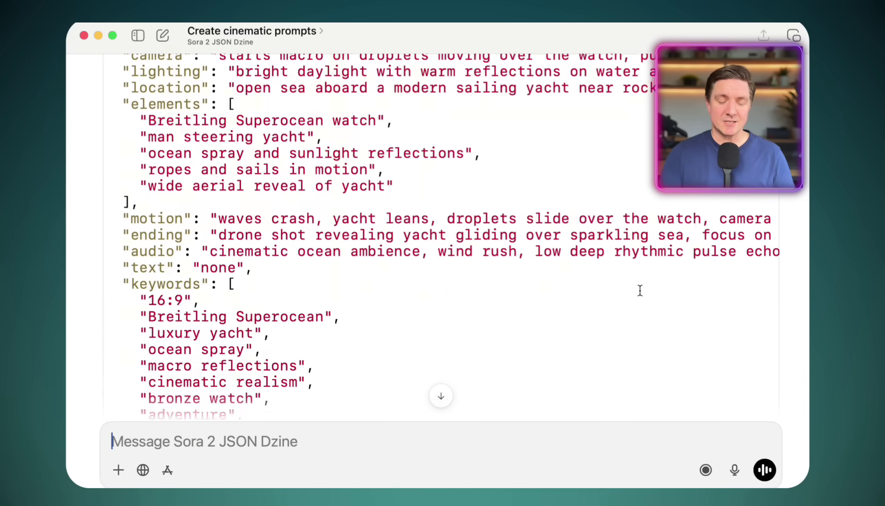
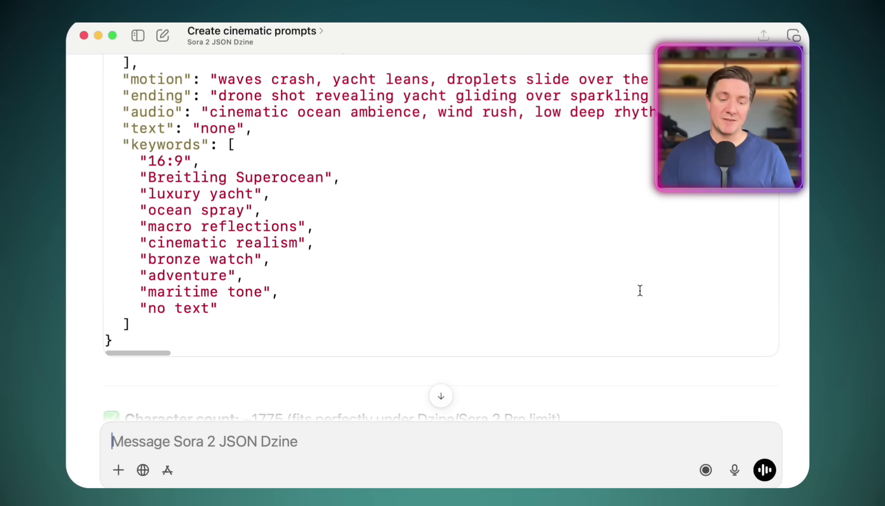
scroll(638, 290, "down", 5)
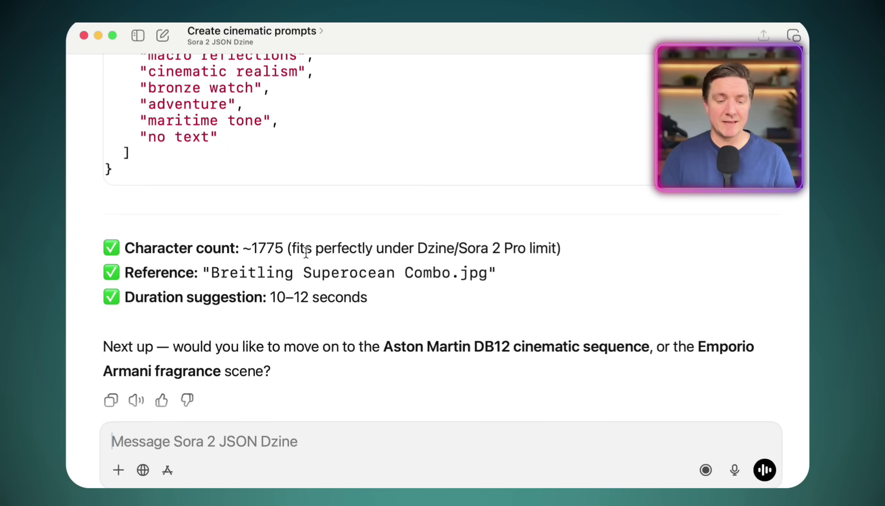
scroll(575, 231, "up", 5)
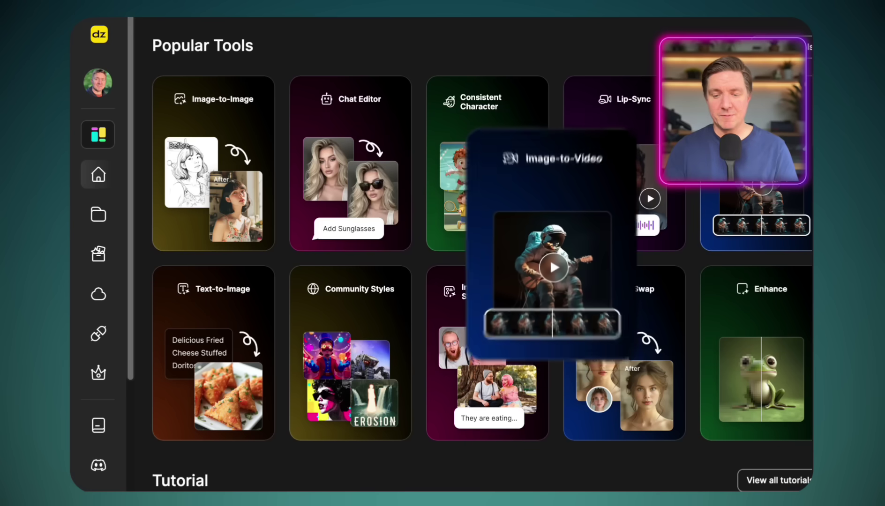
- Switch to Dzine, open the Image-to-Video tool and choose Sora 2 Pro as the video model
left_click(551, 281)
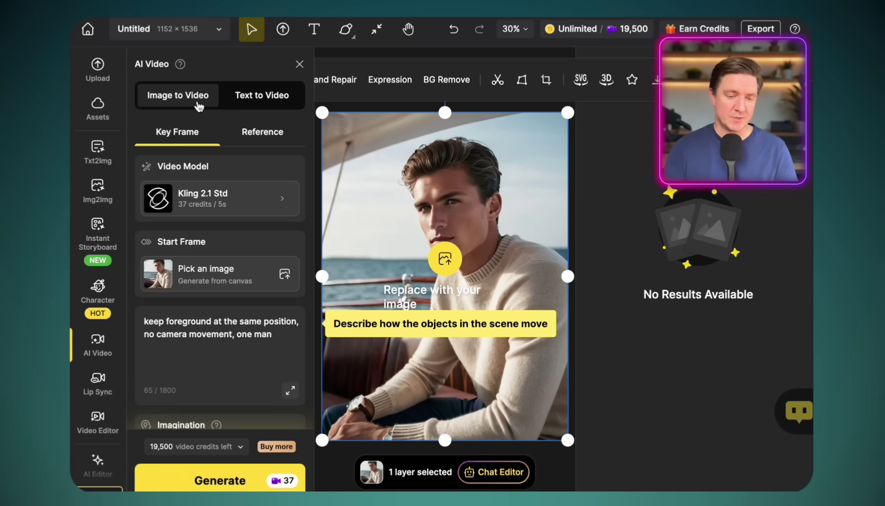
left_click(264, 208)
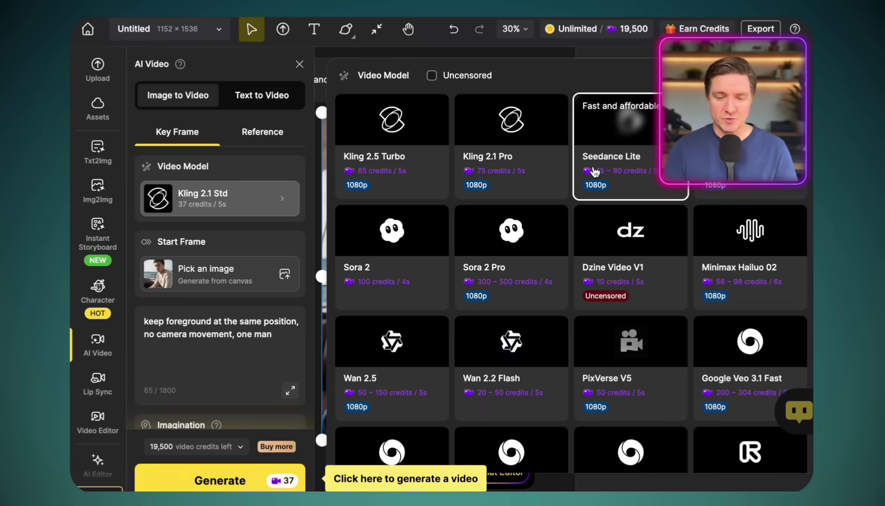
left_click(525, 279)
- Upload Breitling Superocean Combo.jpg from the Downloads folder as the video's start frame
left_click(234, 272)
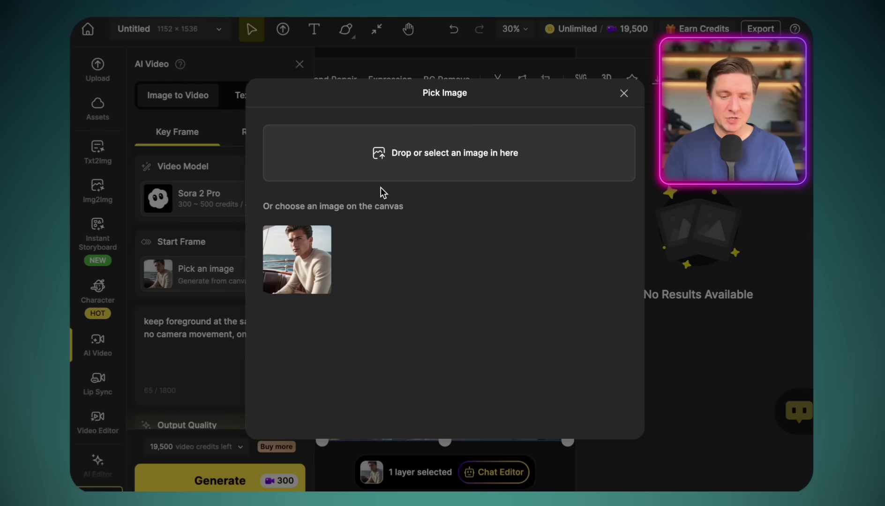
left_click(441, 140)
left_click(281, 148)
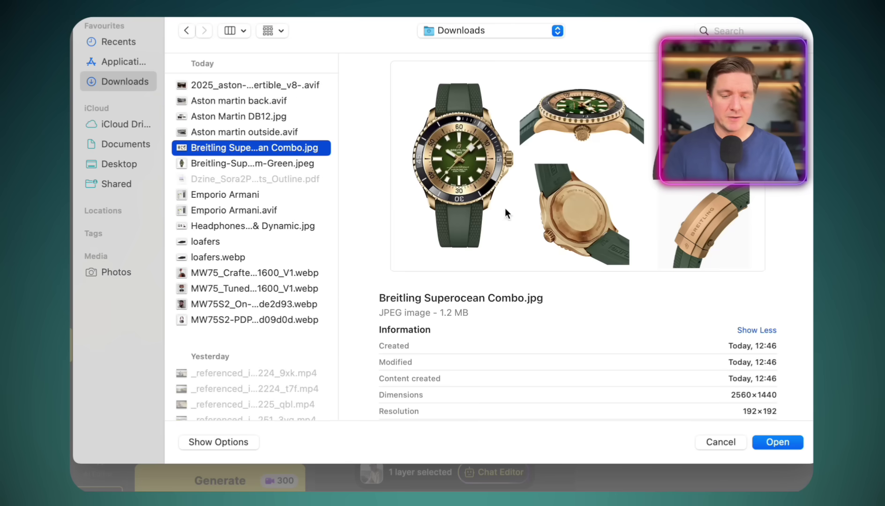
left_click(795, 447)
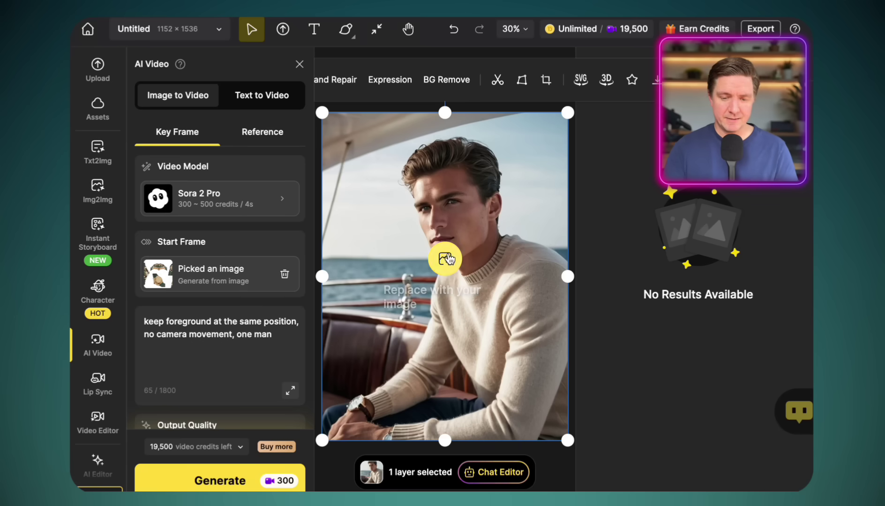
- Replace the default video prompt with the copied JSON prompt for the Breitling Superocean yachting scene
left_click_drag(282, 339, 138, 320)
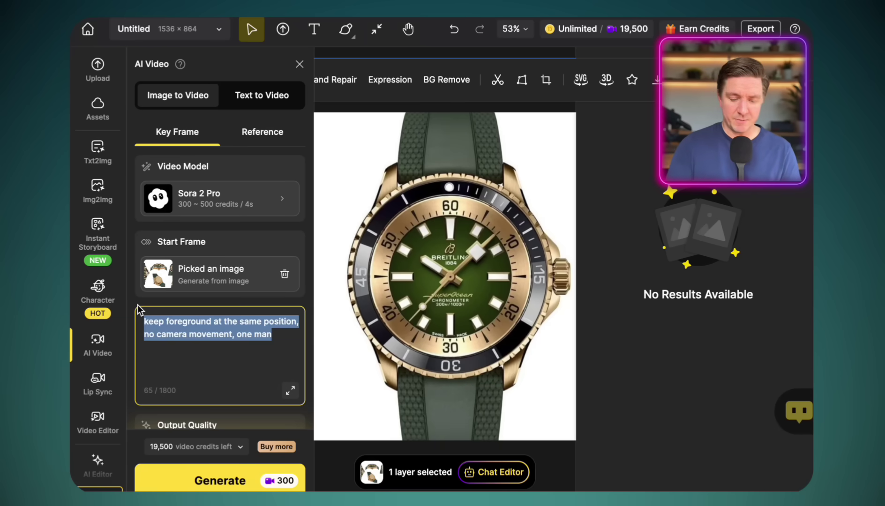
key("cmd+v")
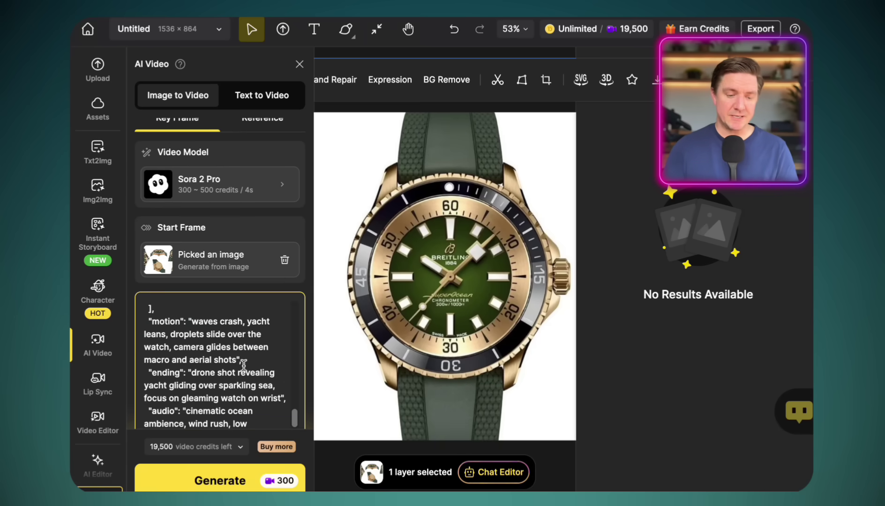
scroll(282, 346, "down", 1)
scroll(300, 316, "down", 5)
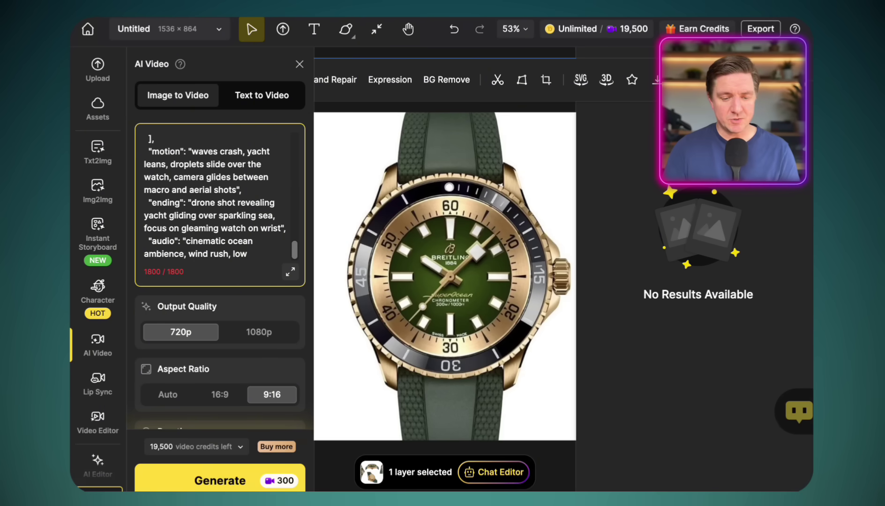
- Set the video's output quality to 1080p, the aspect ratio to 16:9 and the duration to 12 seconds
left_click(264, 355)
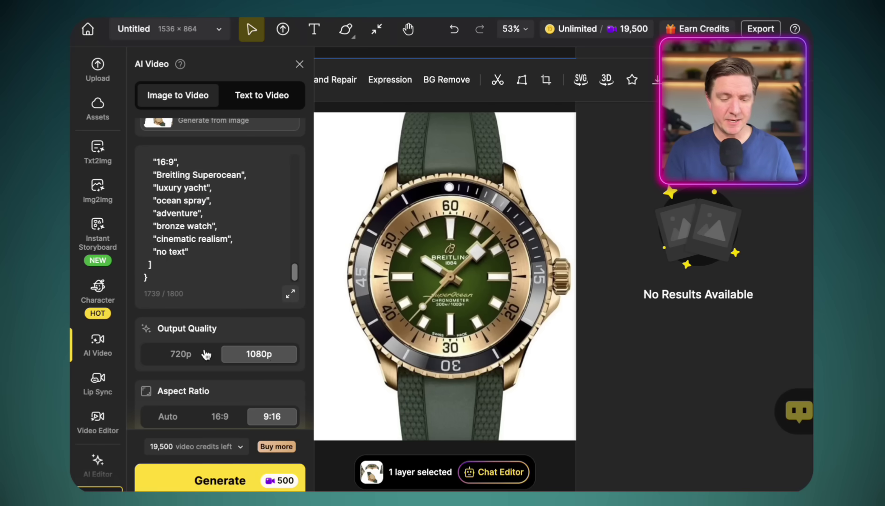
scroll(256, 351, "down", 2)
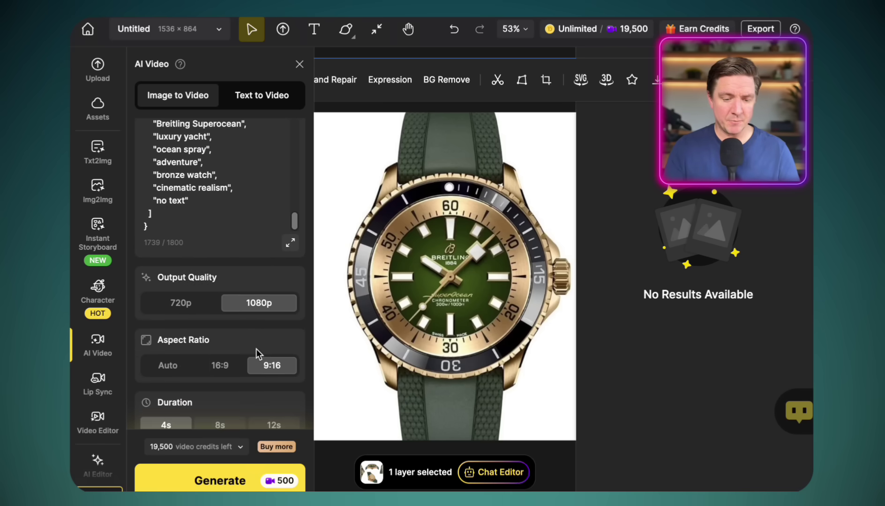
scroll(256, 351, "up", 5)
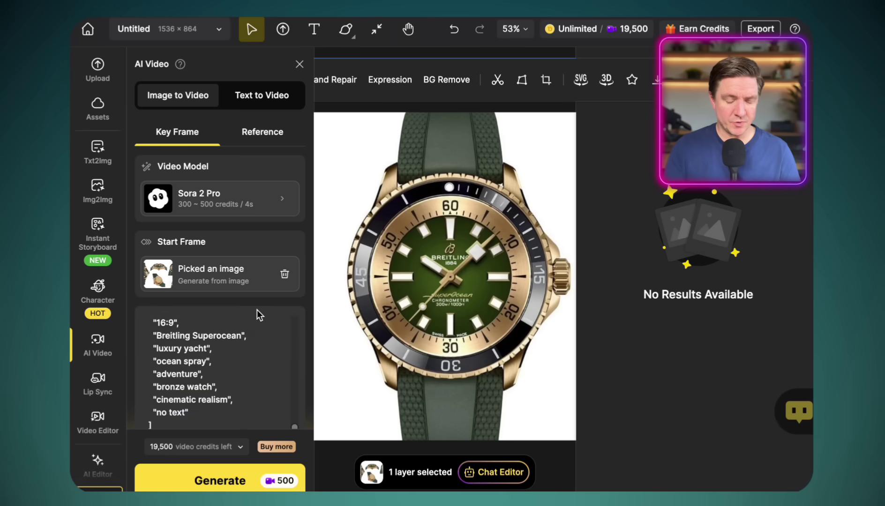
scroll(257, 309, "down", 5)
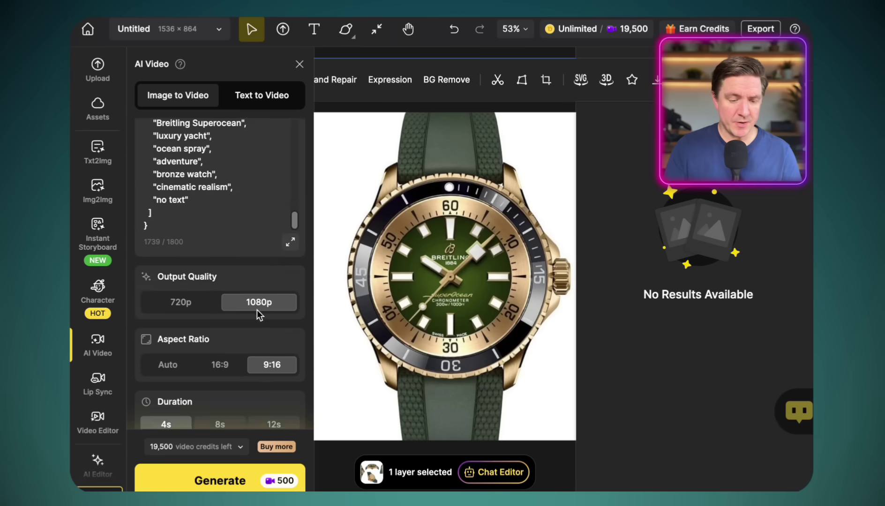
left_click(220, 359)
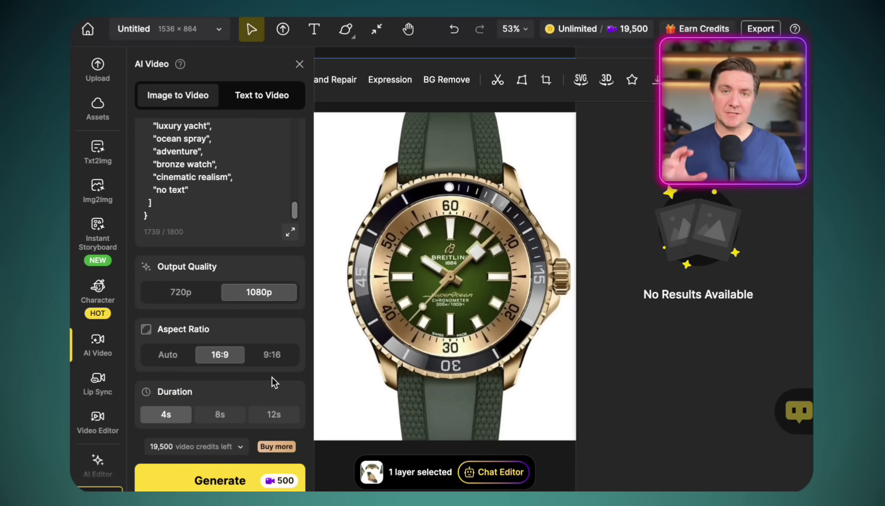
left_click(277, 421)
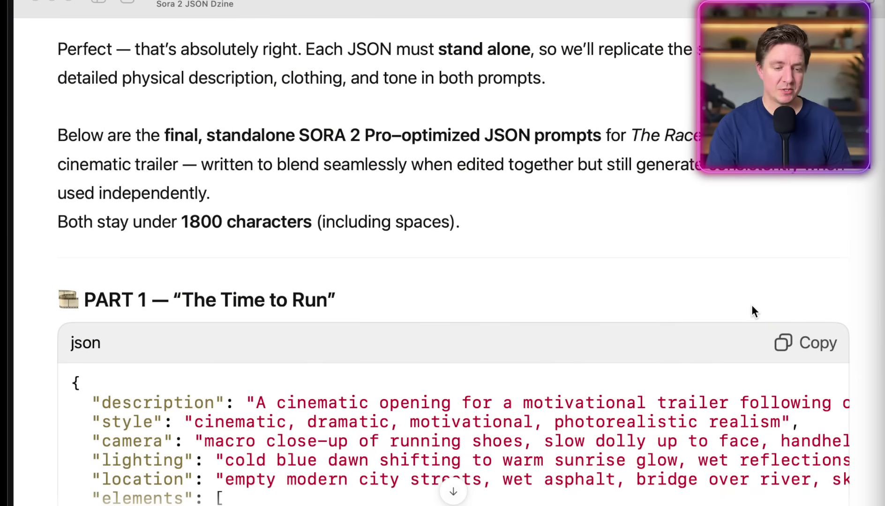
- Review the two standalone JSON prompts for the runner trailer in ChatGPT, Part 1 "The Time to Run" and Part 2 "Finish the Race"
scroll(752, 307, "down", 6)
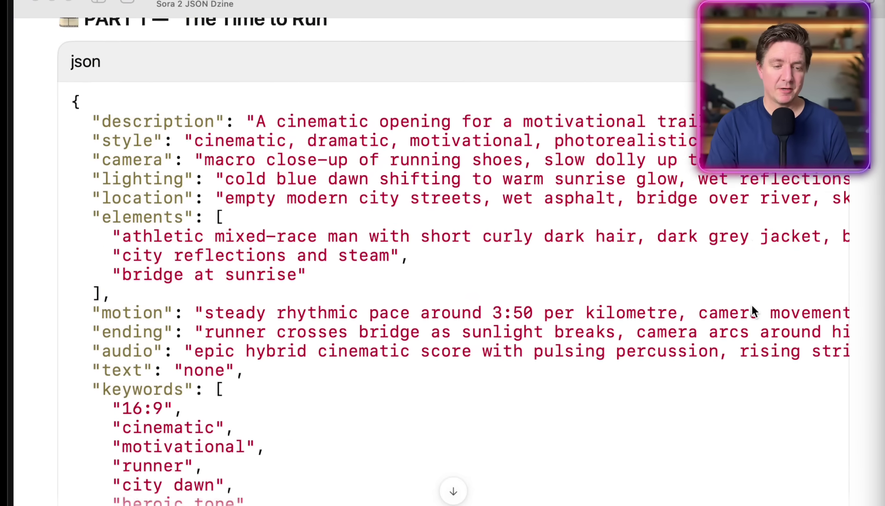
scroll(752, 304, "down", 12)
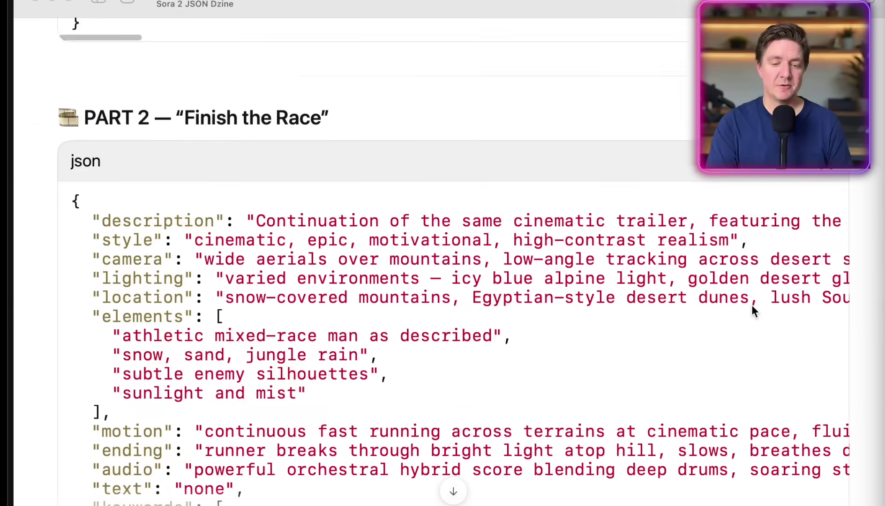
scroll(751, 305, "down", 4)
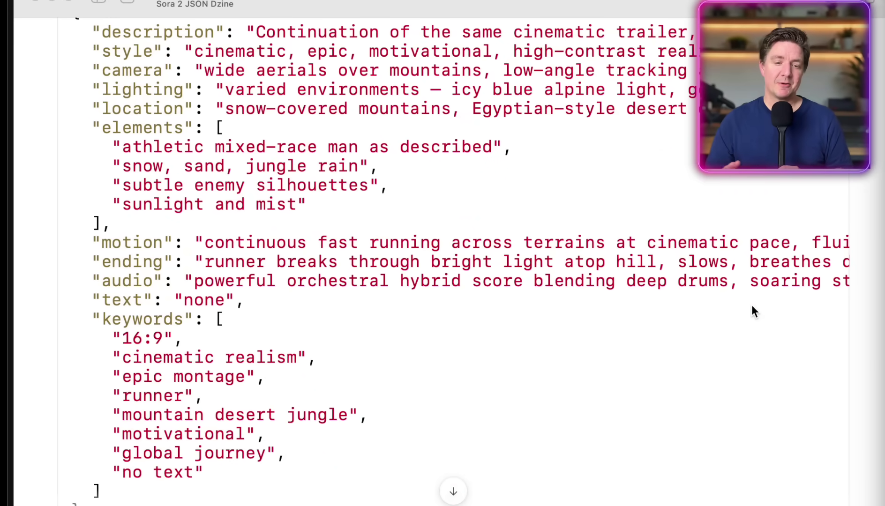
scroll(715, 396, "up", 16)
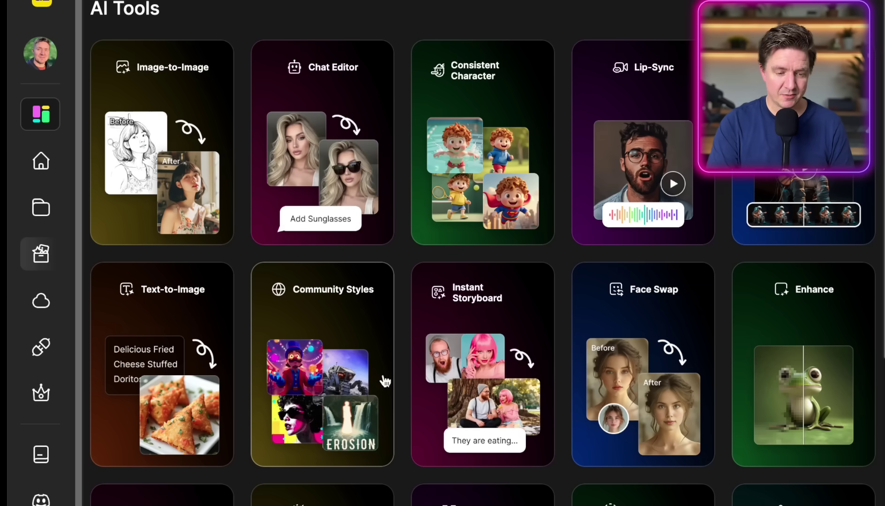
- Open Dzine's Text-to-Video tool and choose Sora 2 Pro as the video model
scroll(166, 465, "down", 4)
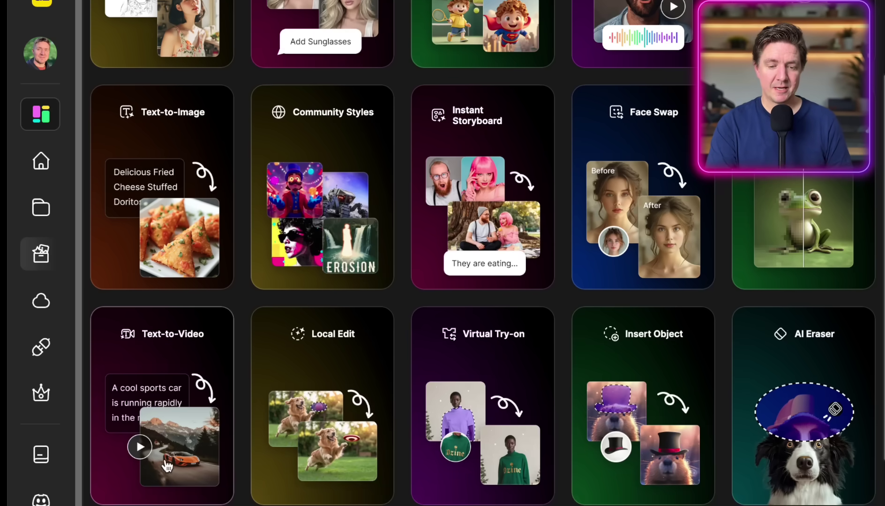
left_click(167, 465)
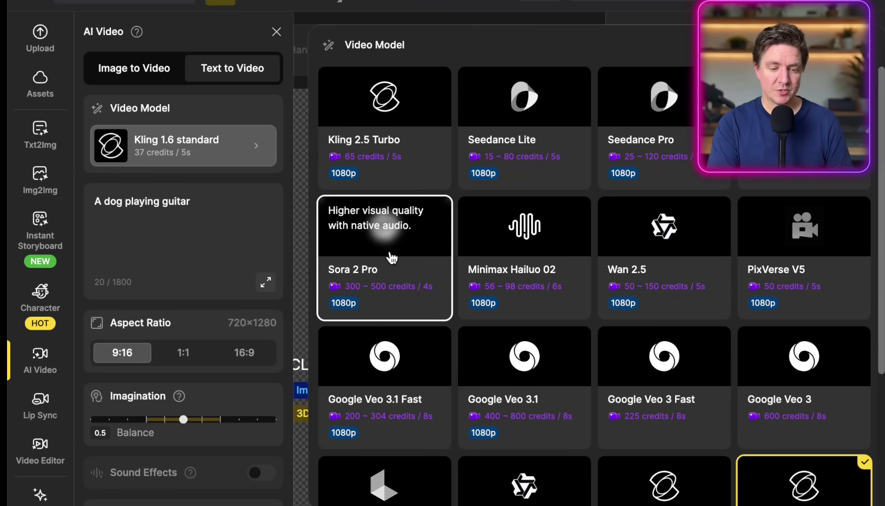
left_click(391, 257)
- Replace the default "A dog playing guitar" prompt with the Part 1 JSON prompt, "The Time to Run"
left_click(219, 203)
key("ctrl+a")
key("BackSpace")
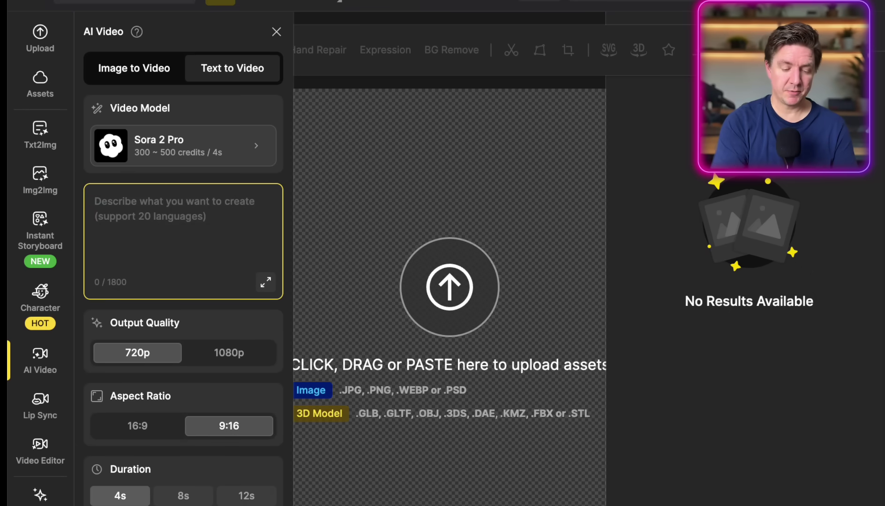
key("ctrl+v")
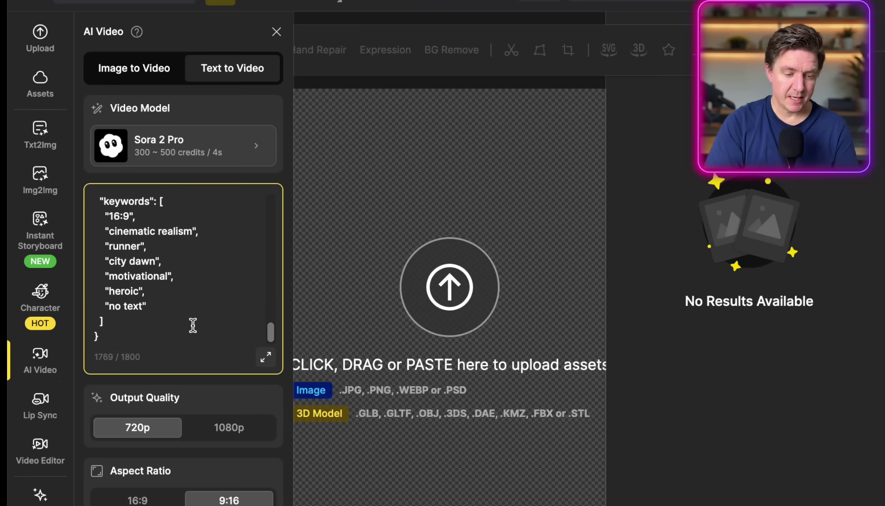
- Set the runner video's output quality to 1080p and its aspect ratio to 16:9
left_click(233, 428)
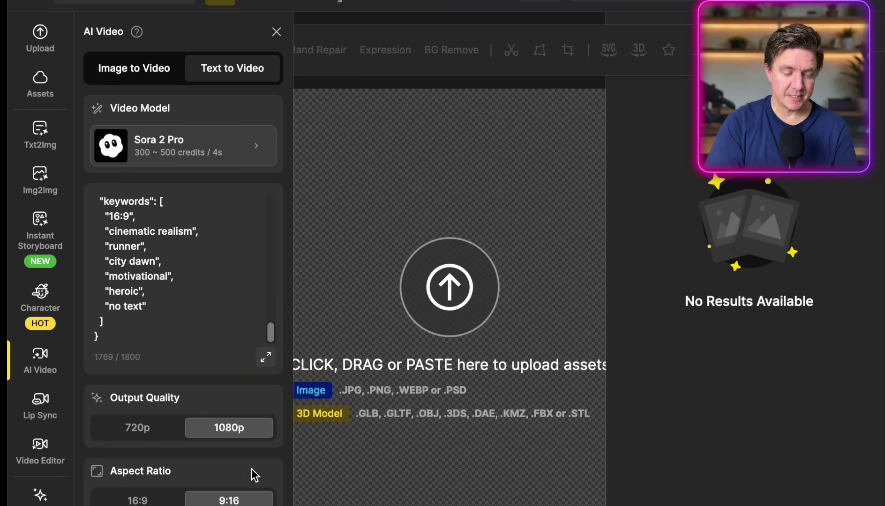
left_click(154, 498)
scroll(152, 497, "down", 1)
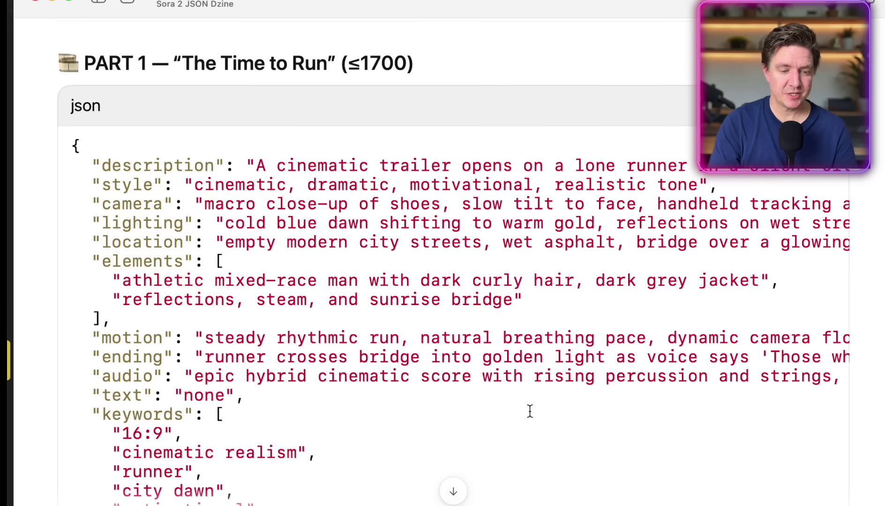
- Find the Part 2 JSON prompt in ChatGPT and replace the Part 1 text in Dzine's video prompt with it
scroll(529, 411, "down", 10)
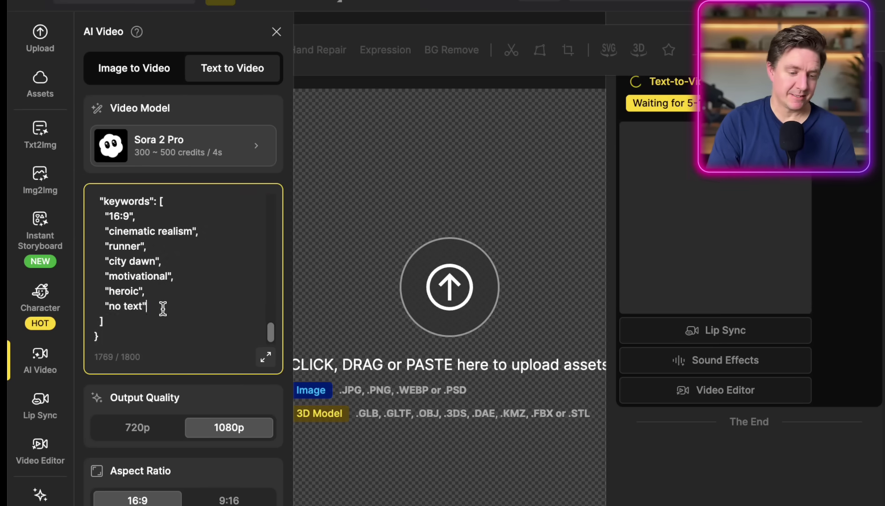
left_click_drag(162, 306, 94, 197)
scroll(157, 307, "down", 2)
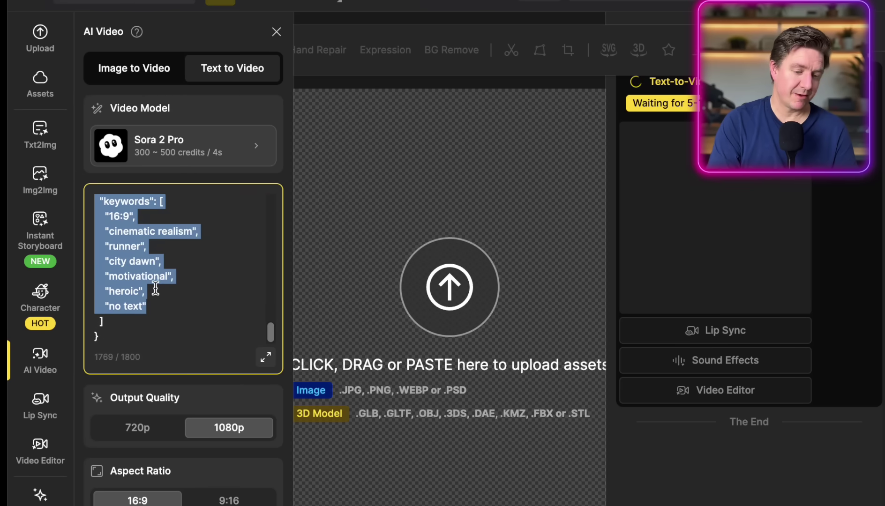
left_click(107, 337)
key("ctrl+a")
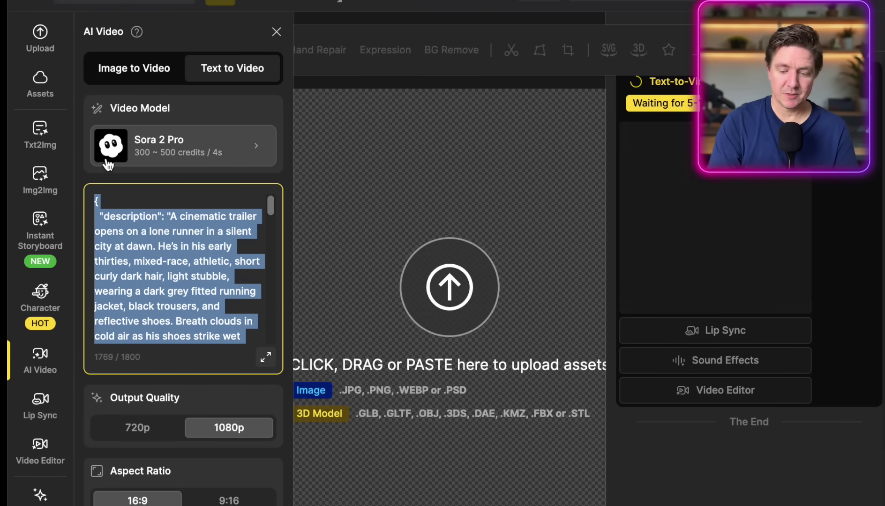
key("BackSpace")
key("ctrl+v")
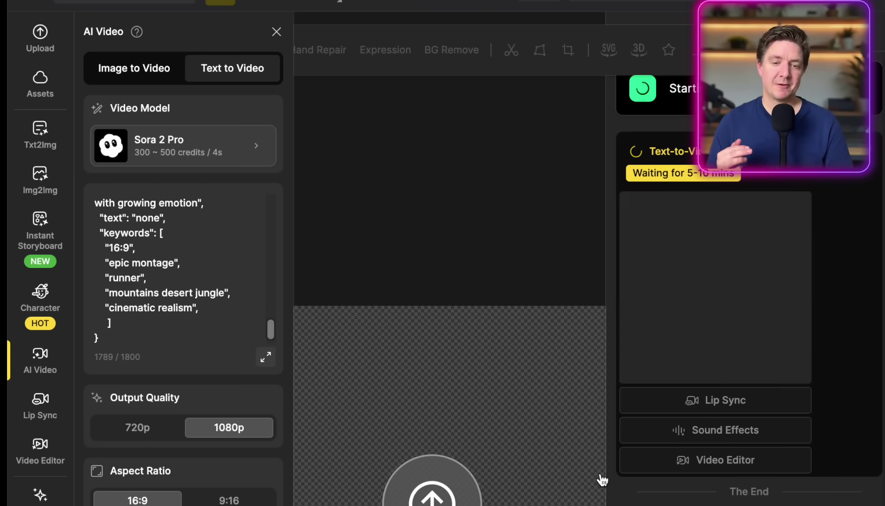
- Switch to ChatGPT and create a new project named "Json video example"
key("super+Tab")
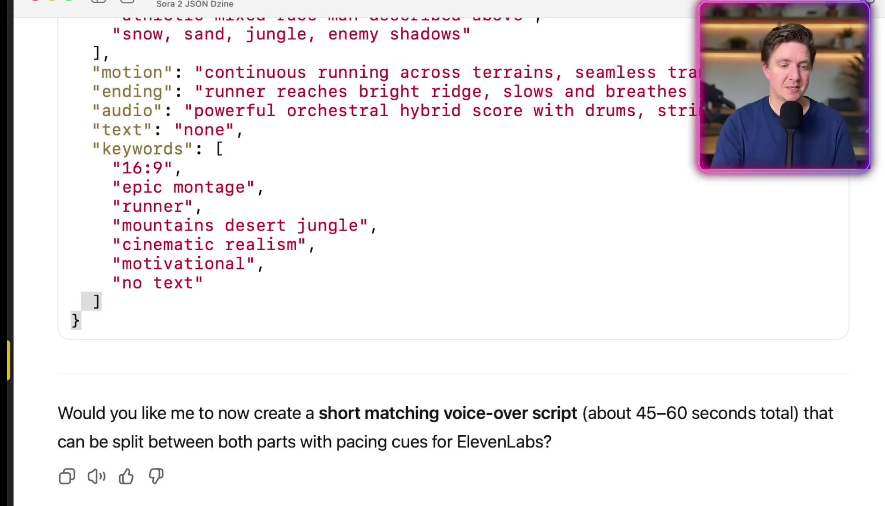
left_click(99, 1)
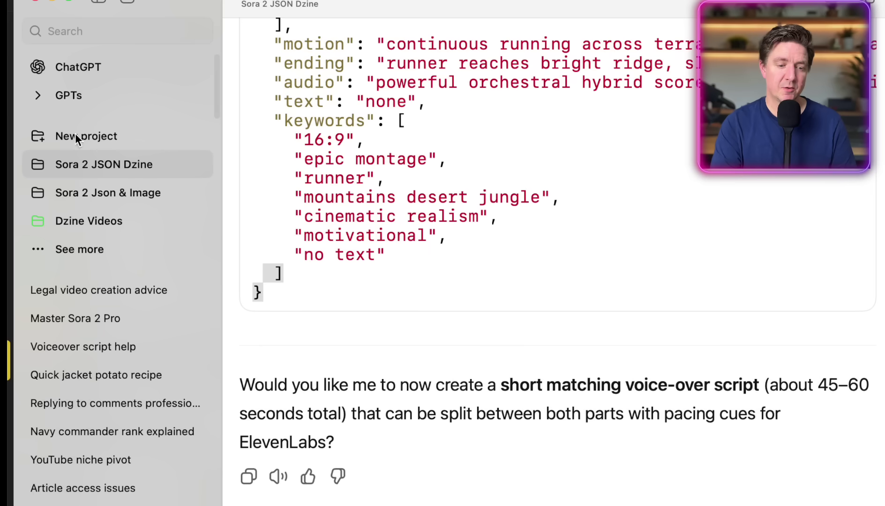
left_click(91, 134)
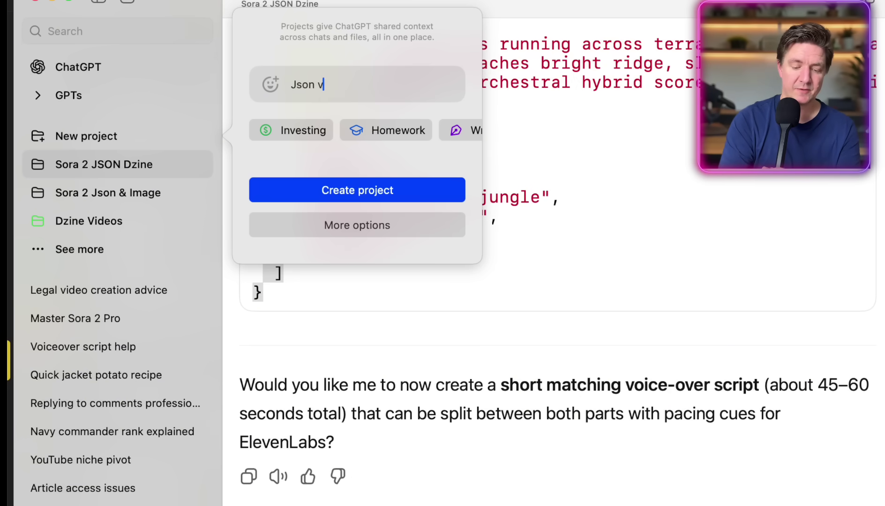
type("eo example")
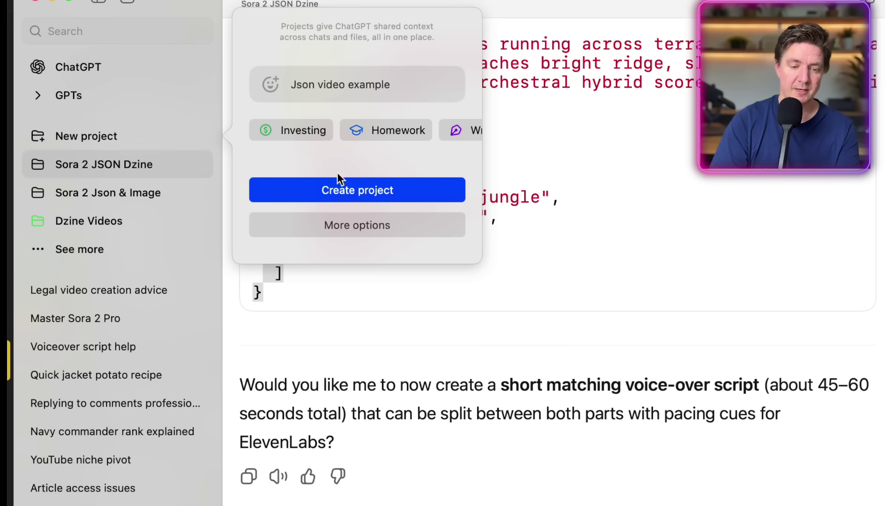
left_click(357, 194)
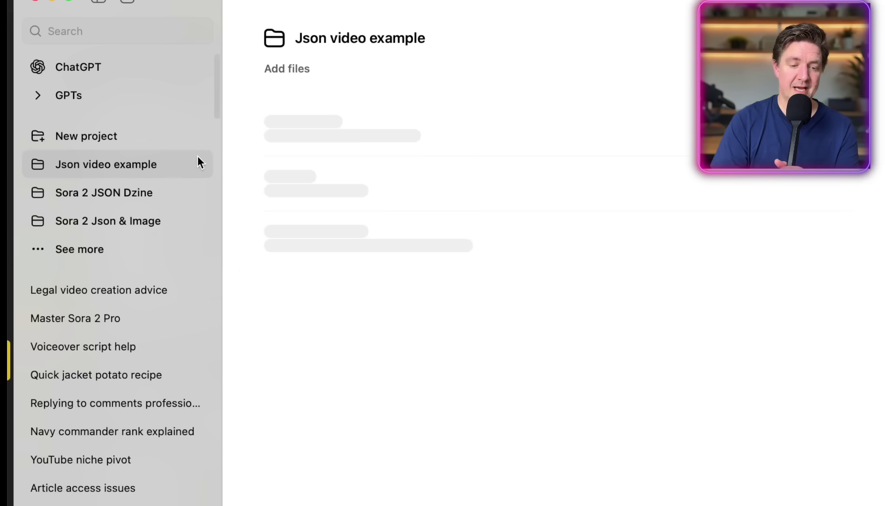
- Add Sora2Pro_JSON_Prompts_Collection_Minimal.pdf from the Downloads folder to the project's files
left_click(308, 67)
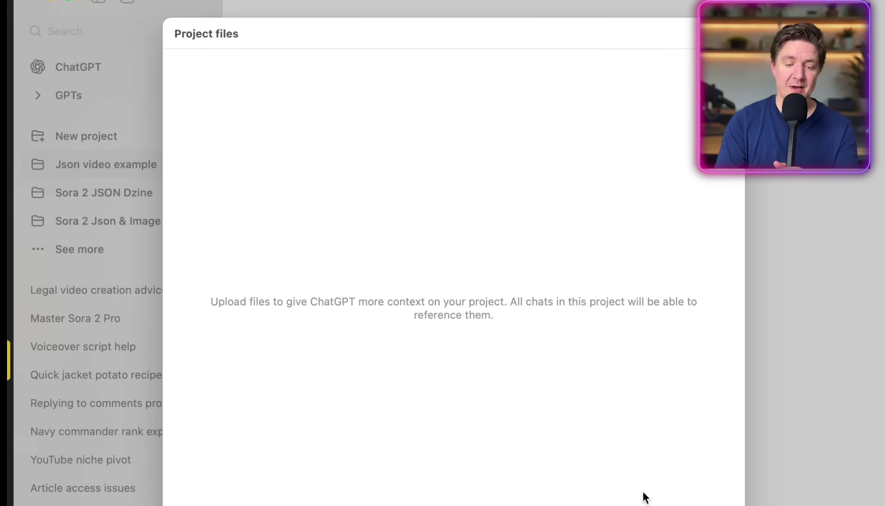
left_click(586, 474)
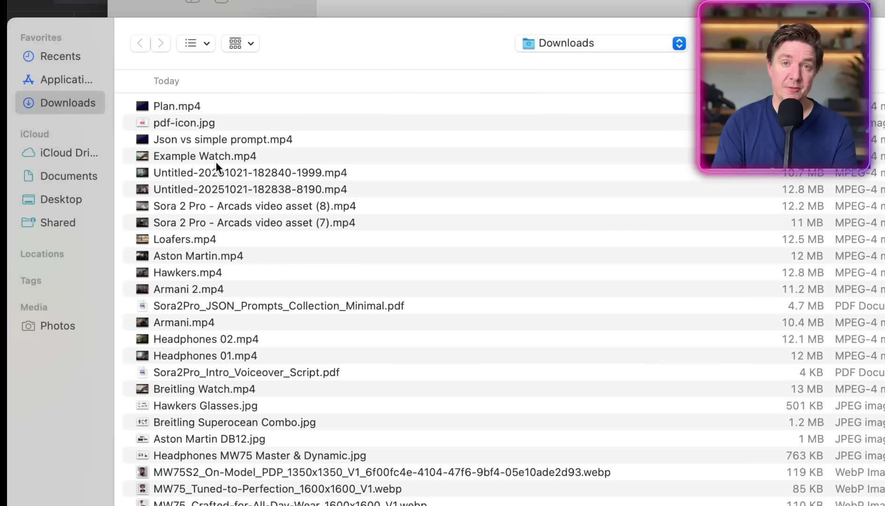
left_click(353, 306)
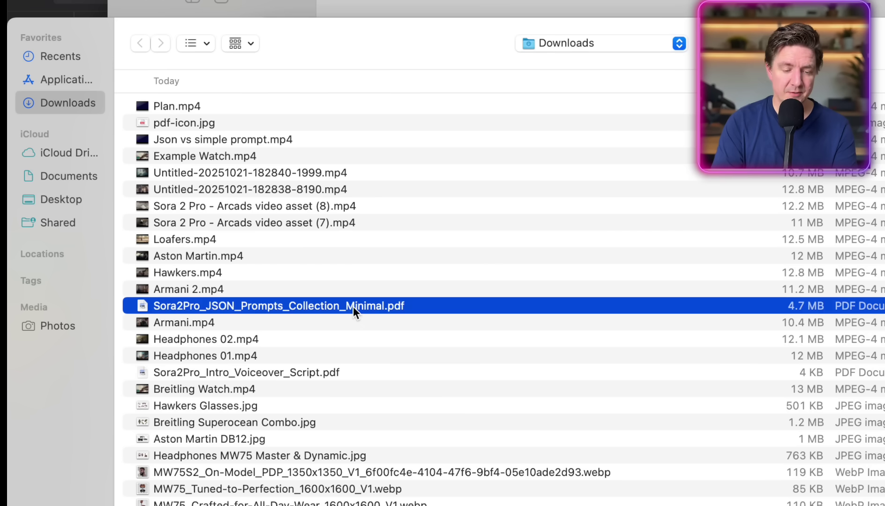
key("Return")
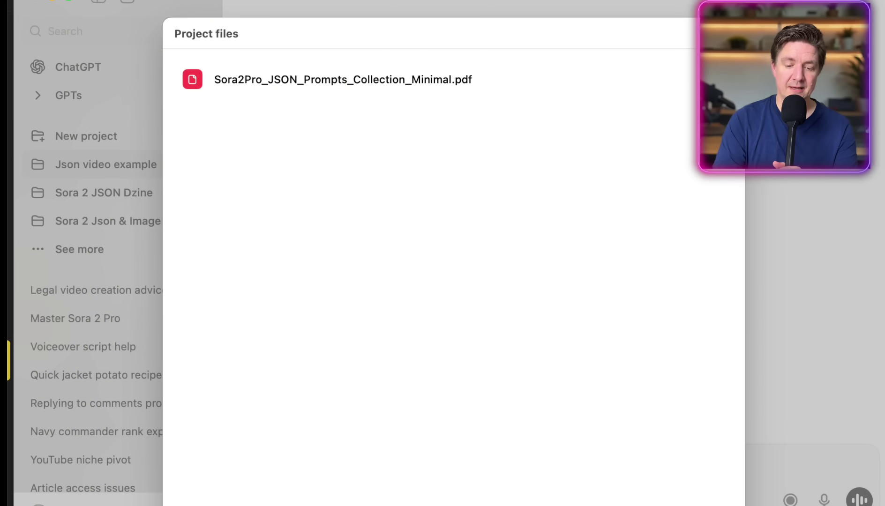
key("Escape")
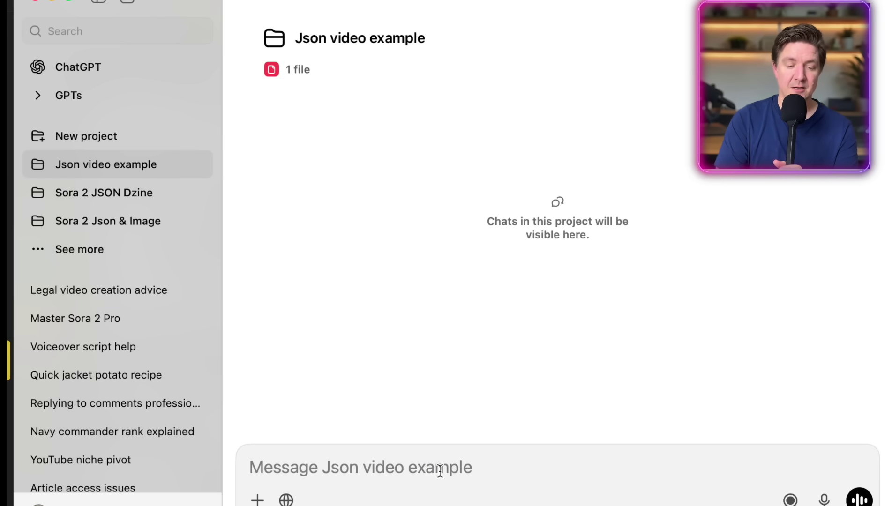
- Ask the project to "create a movie prompt for a bond style movie about the end of the world" and review the generated JSON
type("create a movie prompt for a bond style movie about the end of the world")
key("Return")
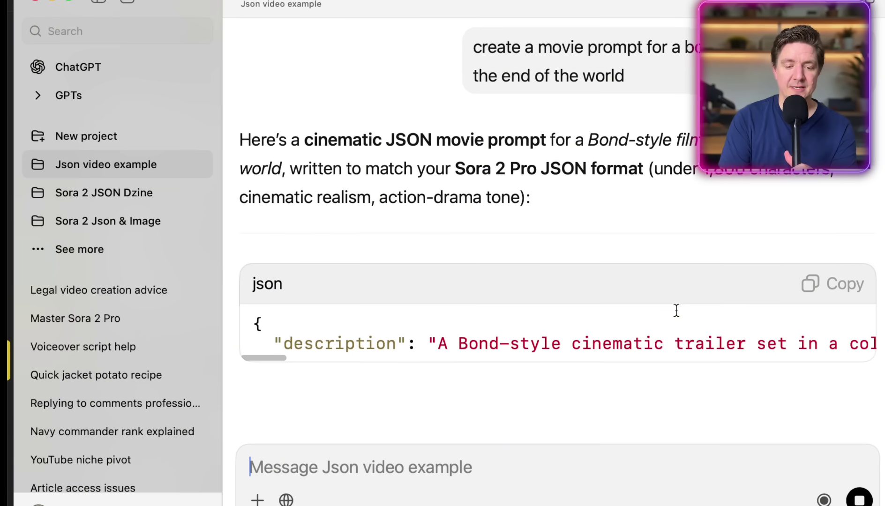
scroll(674, 331, "right", 5)
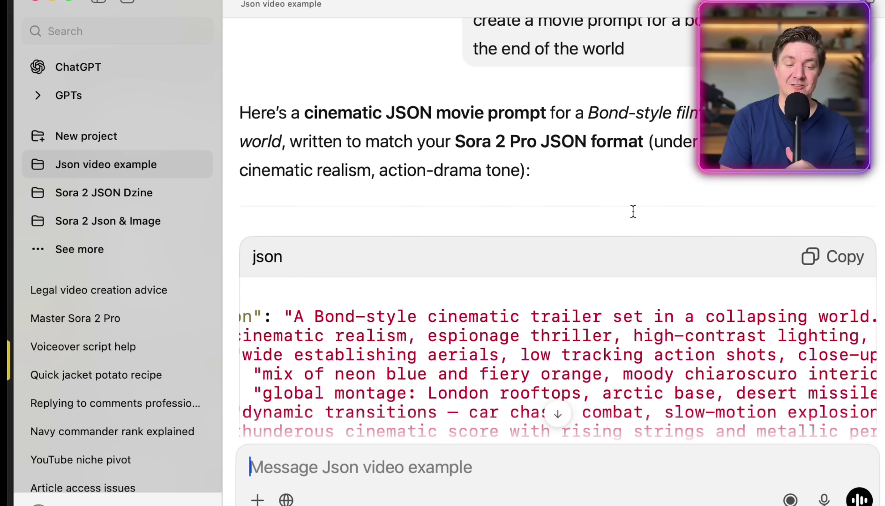
scroll(735, 236, "down", 2)
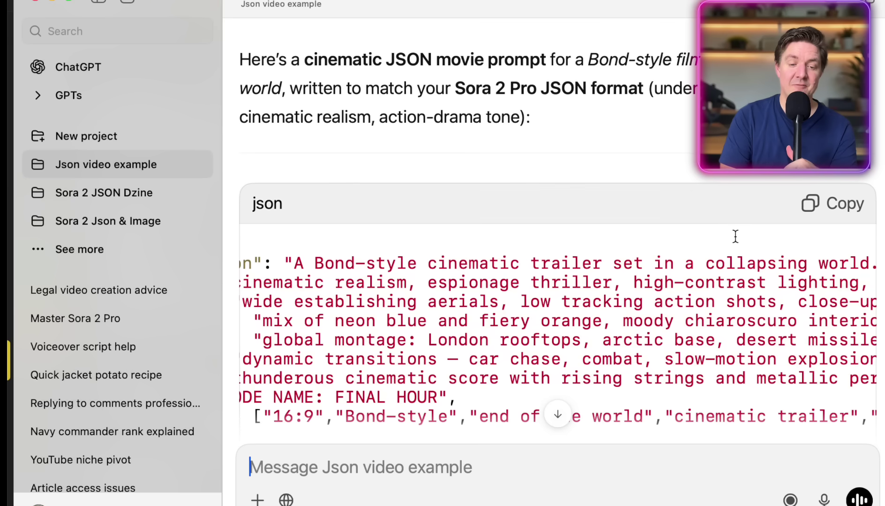
scroll(735, 236, "down", 3)
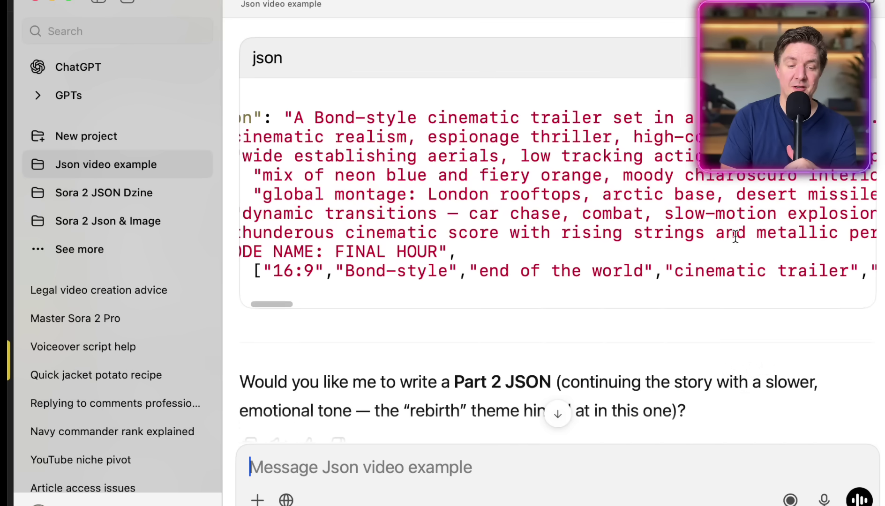